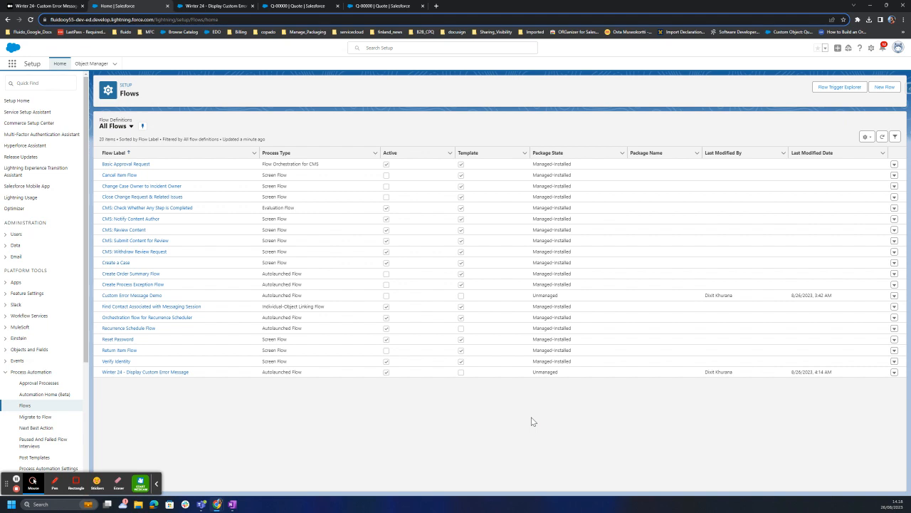
Open the Winter 24 - Display Custom Error Message flow and review its start trigger settings for the Quote Line Group object
left_click(143, 373)
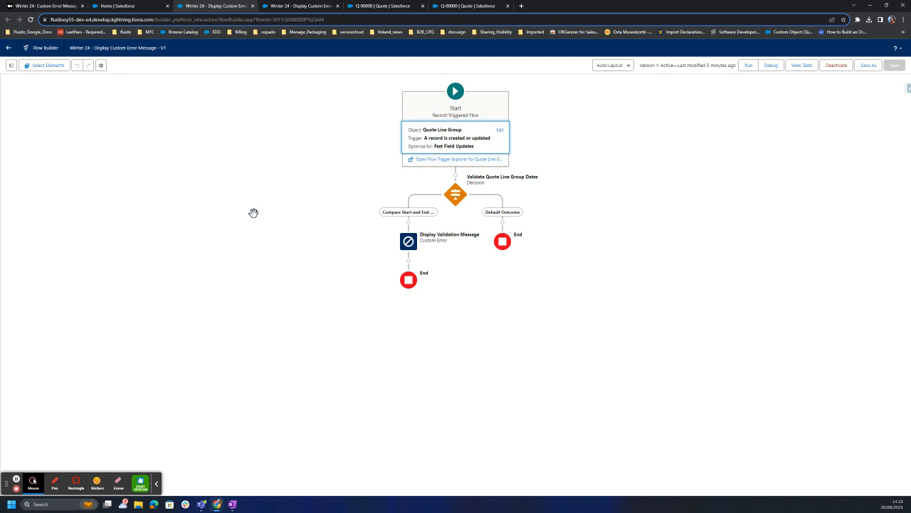
left_click(501, 130)
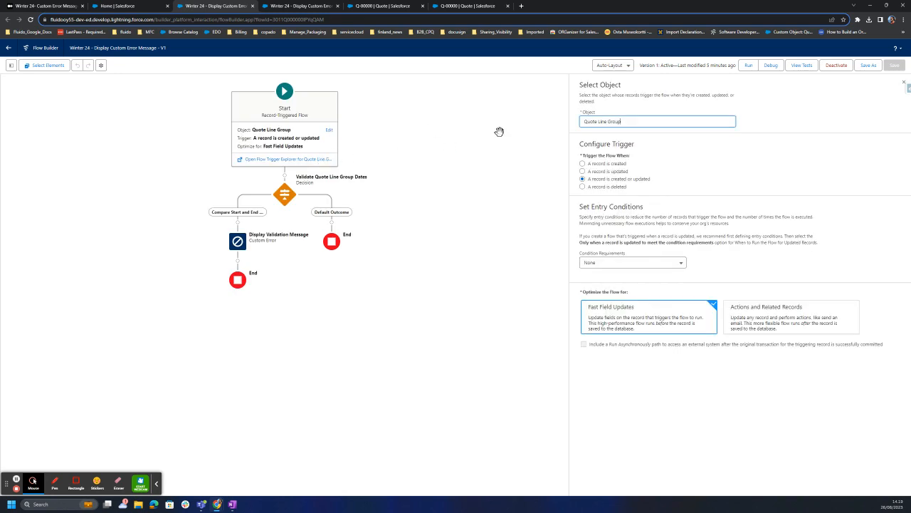
left_click_drag(625, 121, 586, 122)
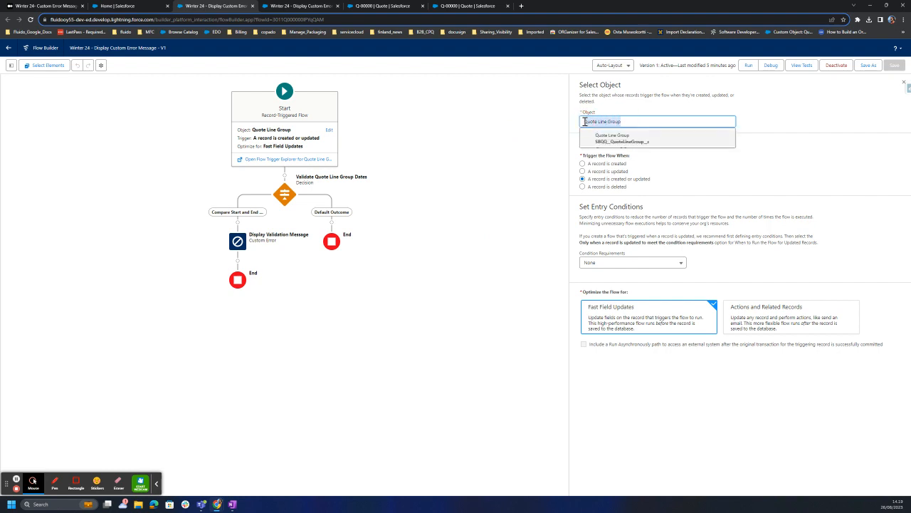
left_click(676, 166)
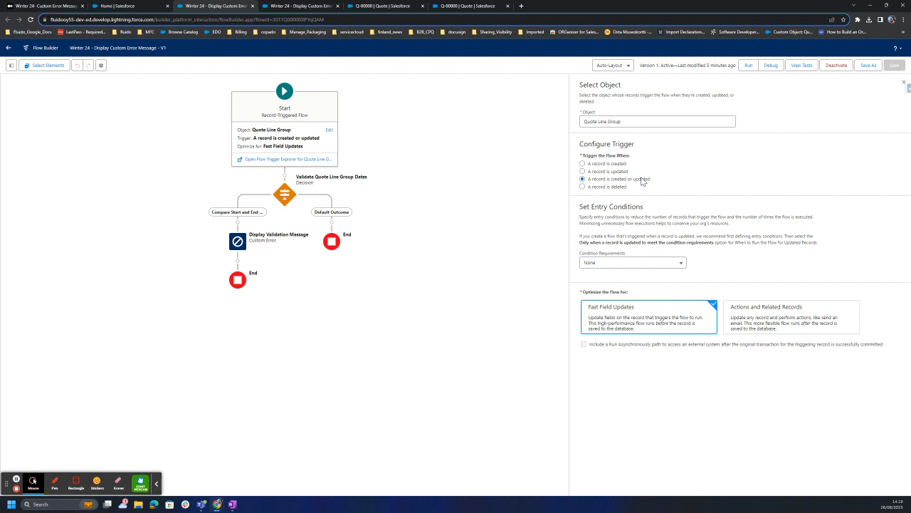
Review the outcome conditions of the Validate Quote Line Group Dates decision and close it without changes
left_click(292, 197)
left_click(292, 196)
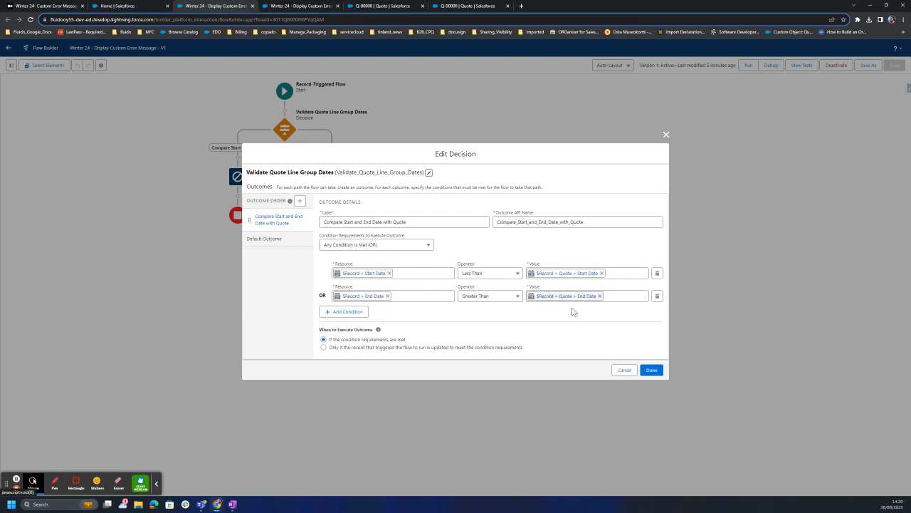
left_click(624, 369)
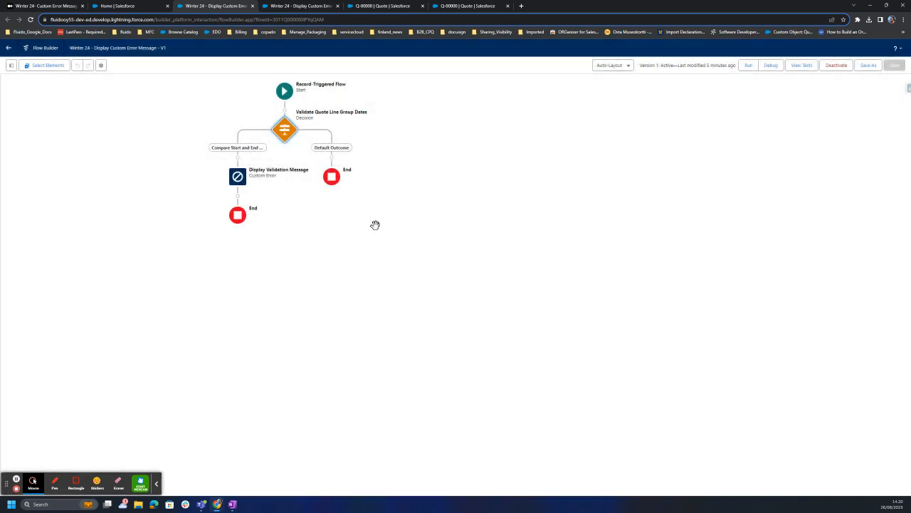
Look up the Custom Error element among the addable elements, and open the existing Display Validation Message element with its label details
left_click(238, 158)
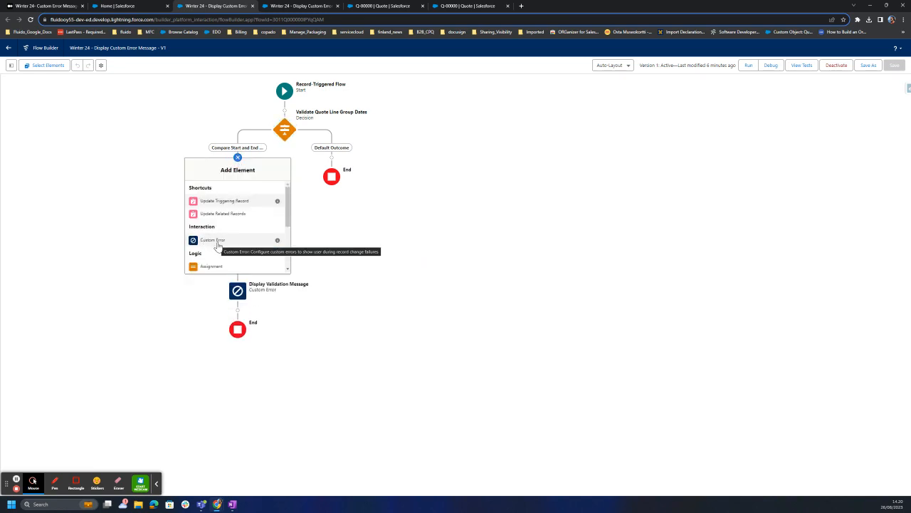
double_click(239, 297)
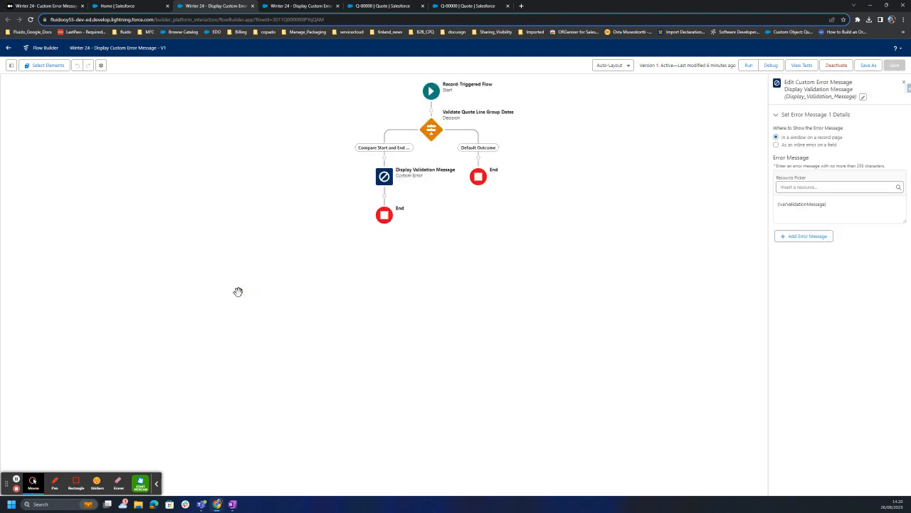
left_click(383, 178)
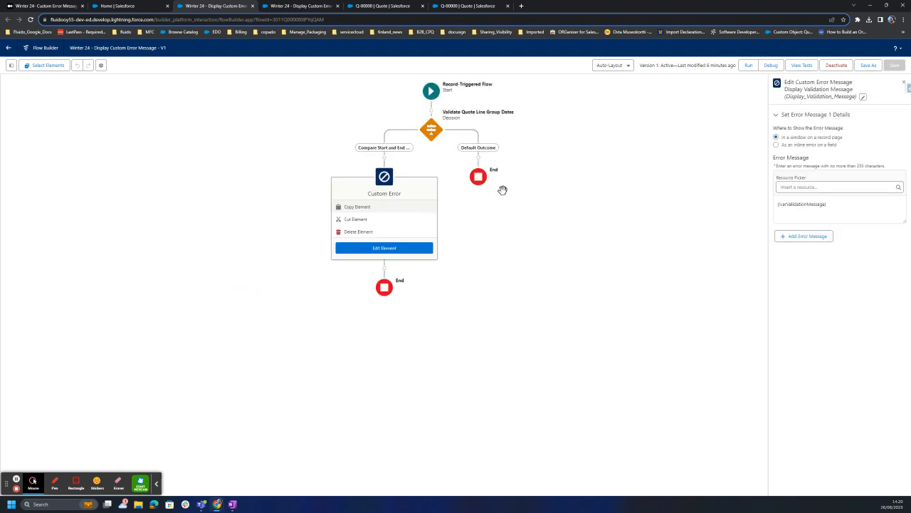
left_click(864, 97)
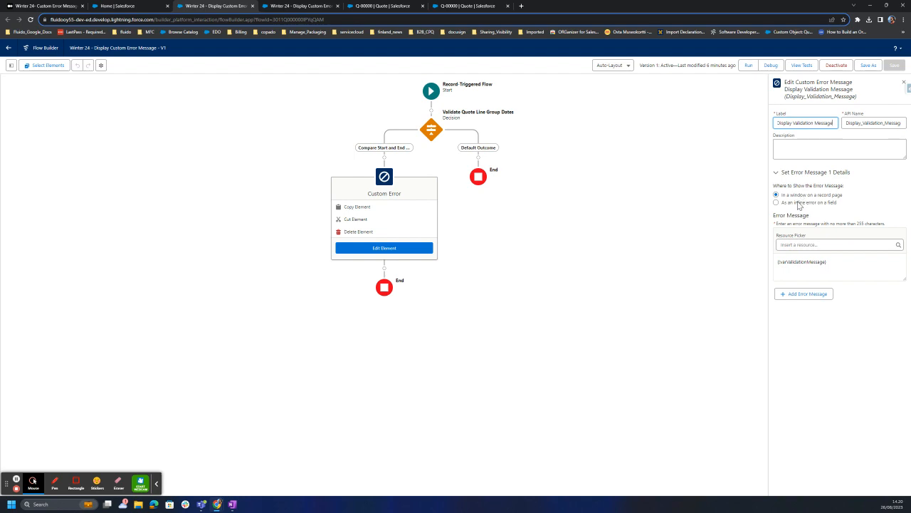
Try showing the first error message as an inline error on a field and browse the selectable fields
left_click(798, 204)
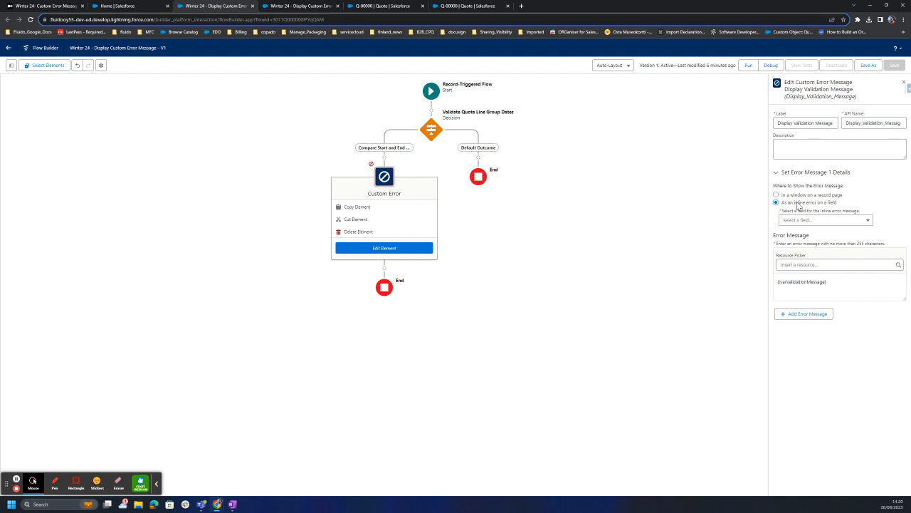
left_click(818, 221)
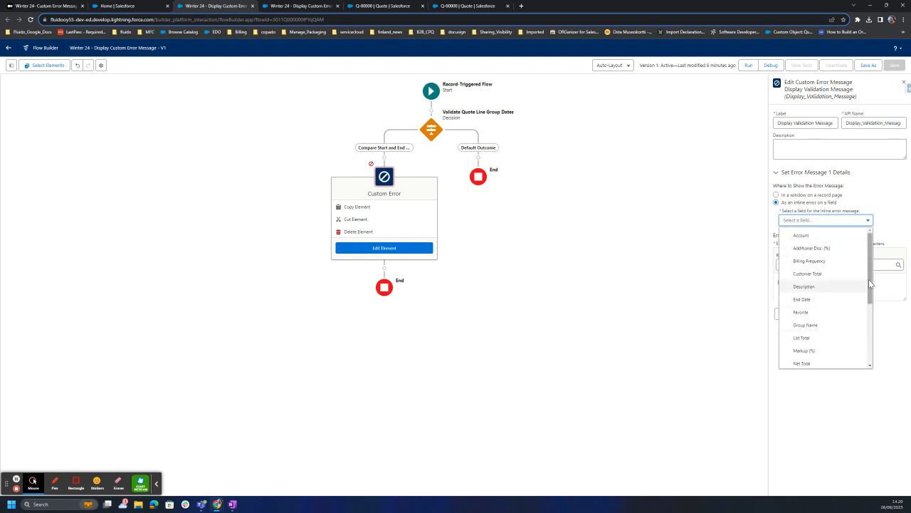
scroll(870, 282, "down", 3)
scroll(870, 278, "up", 3)
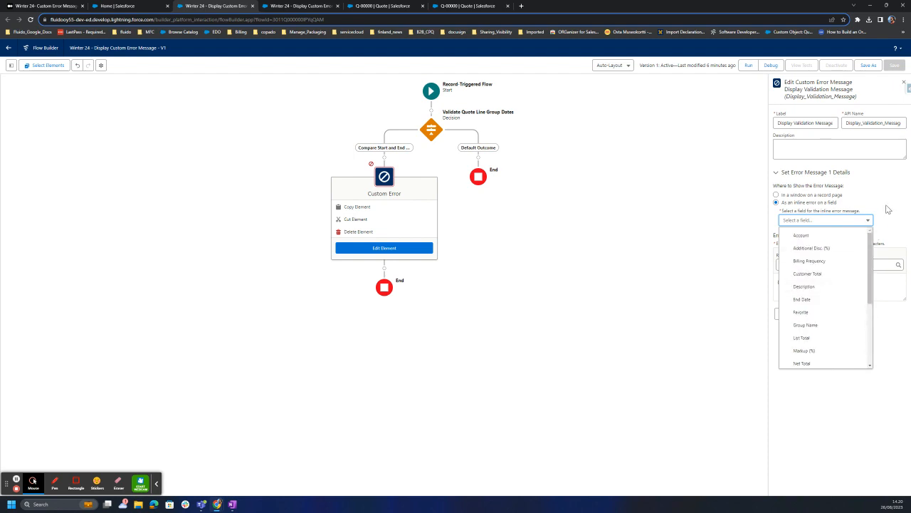
left_click(888, 208)
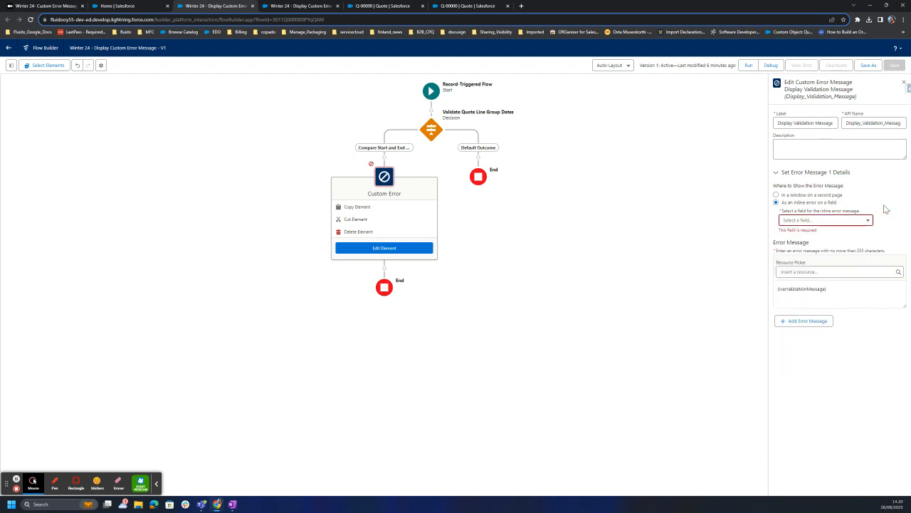
Add a second error message and try both display options, inline on a field and in a window on a record page
left_click(811, 325)
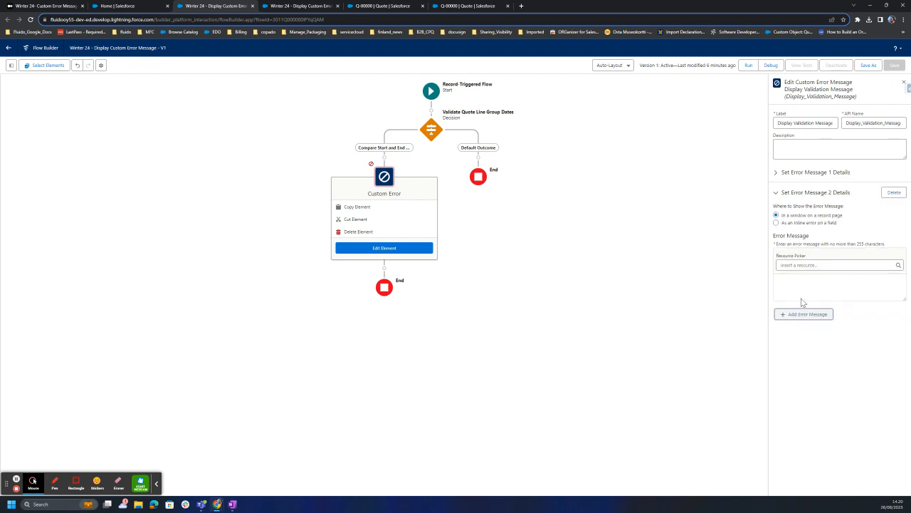
left_click(805, 223)
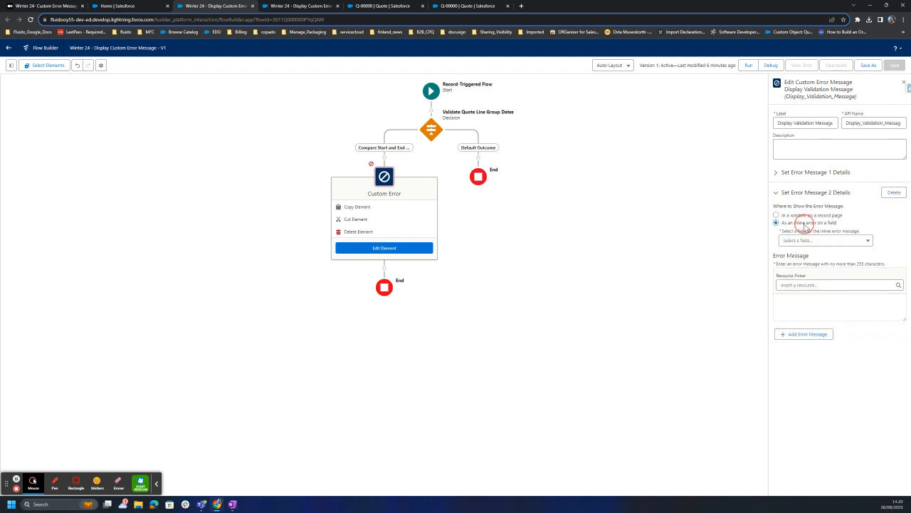
left_click(777, 194)
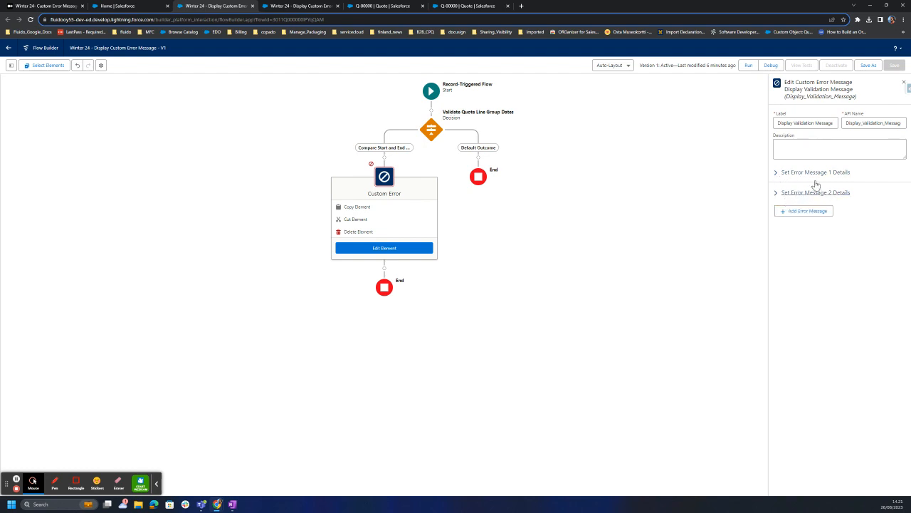
left_click(775, 196)
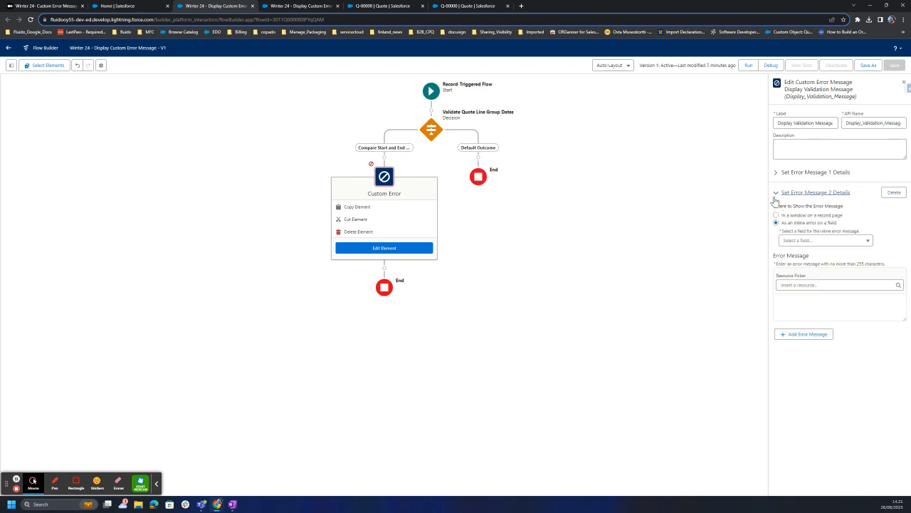
left_click(776, 215)
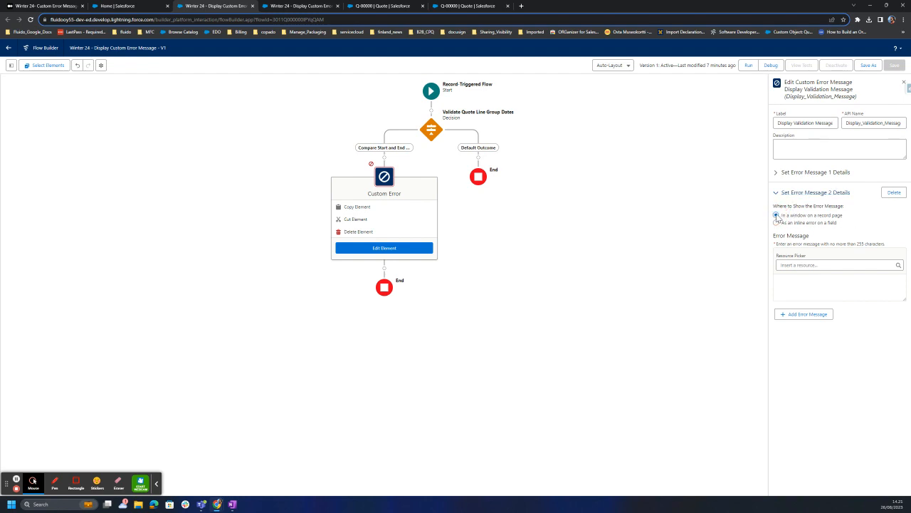
Delete the second error message and set the first one to show in a window on a record page
left_click(894, 193)
left_click(779, 173)
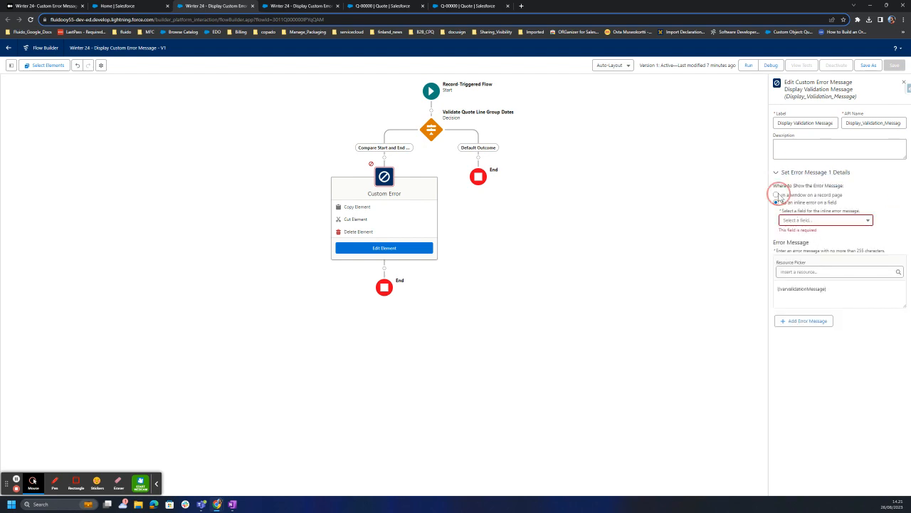
left_click(779, 196)
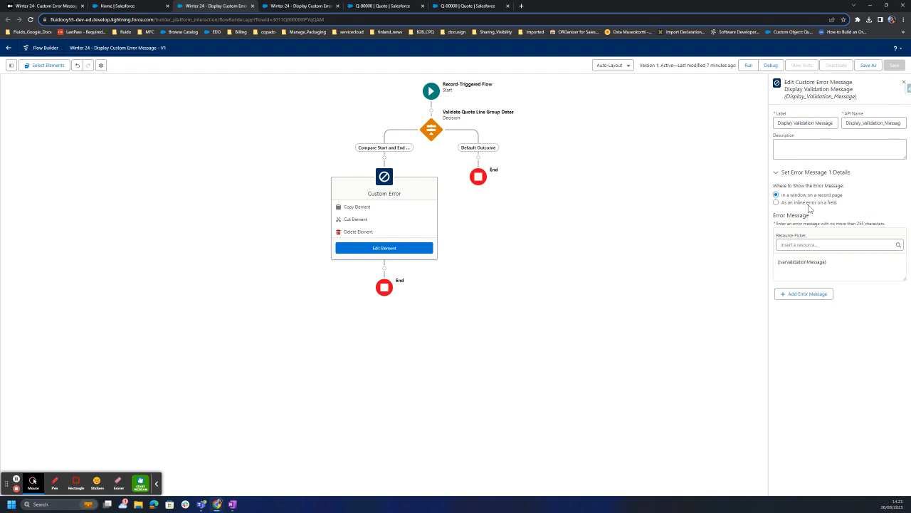
Inspect the varValidationMessage variable used as the error message, including its default value, and close it without changes
double_click(801, 262)
left_click(832, 267)
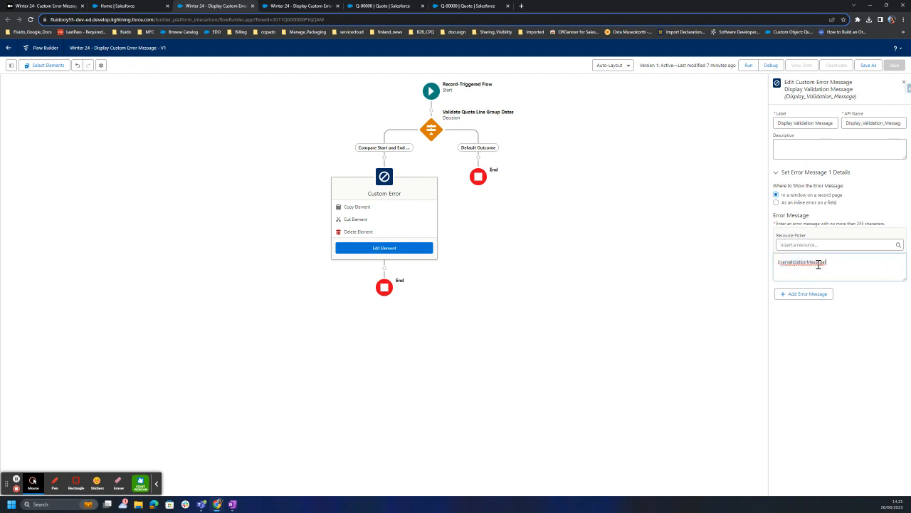
triple_click(819, 265)
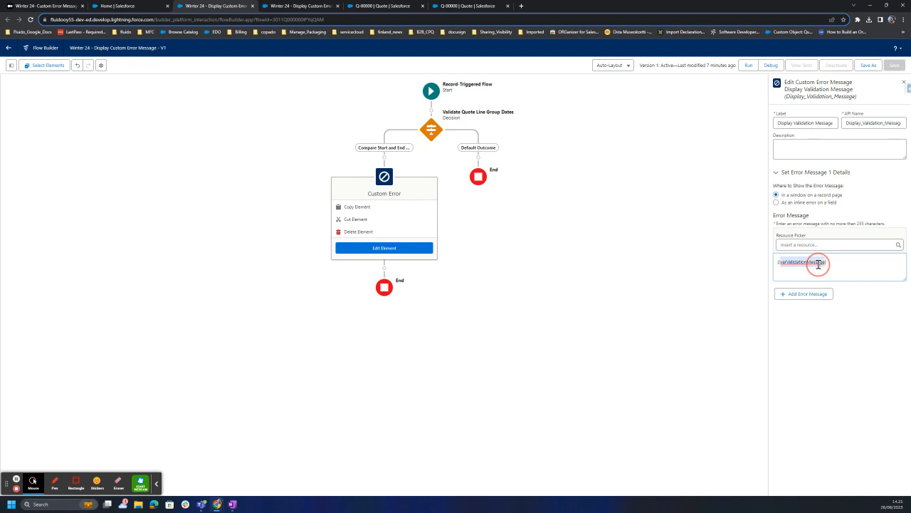
left_click(11, 66)
double_click(42, 182)
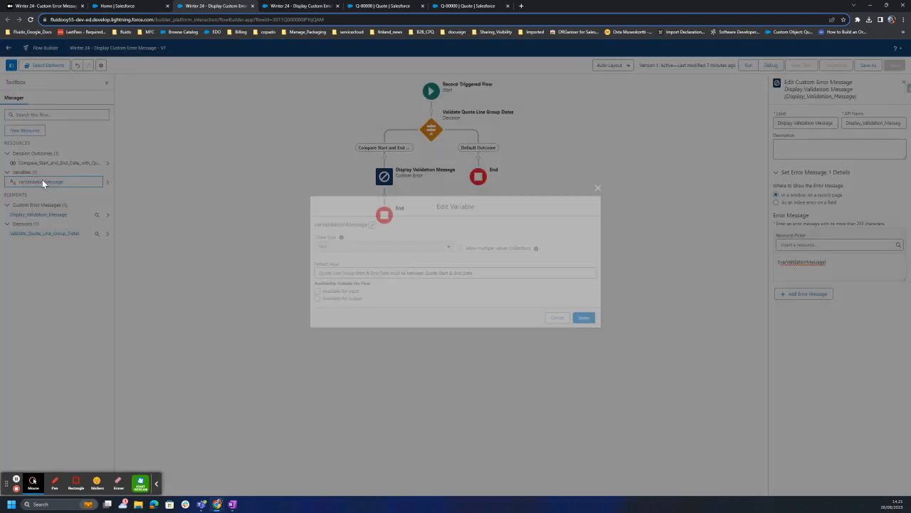
left_click_drag(316, 272, 427, 274)
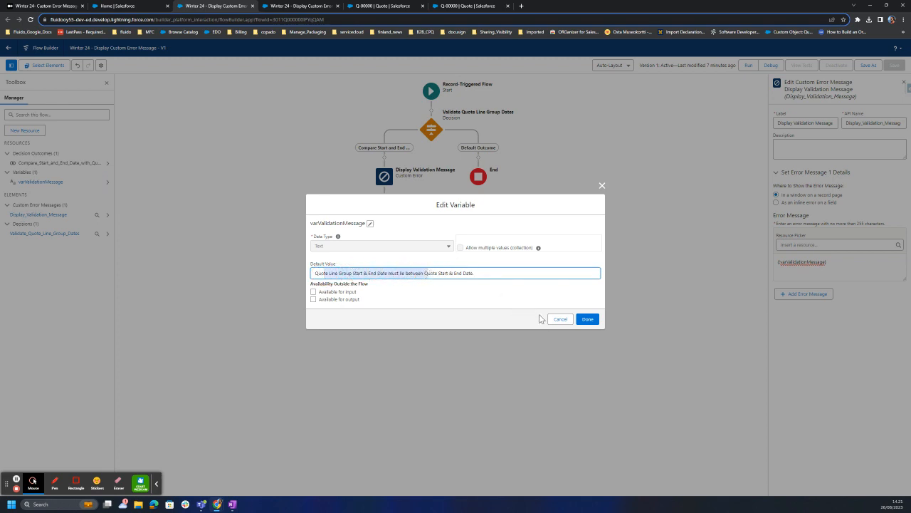
left_click(560, 319)
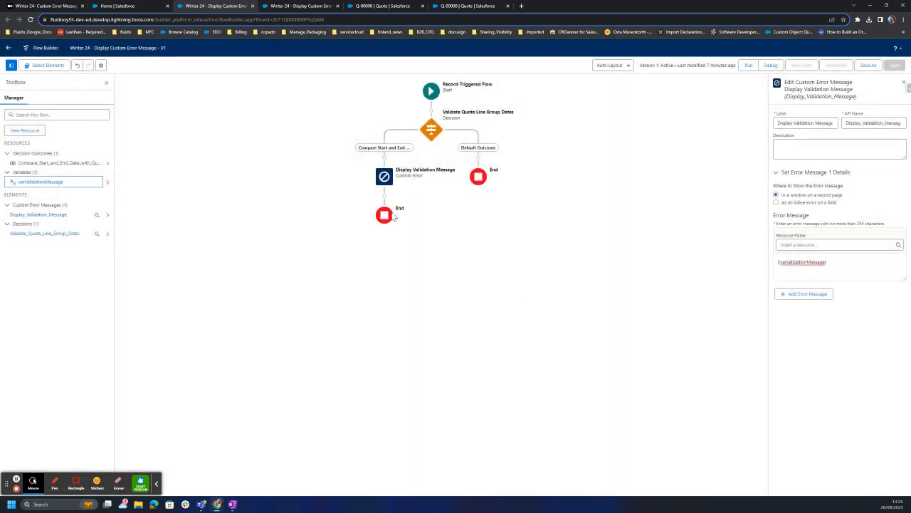
Browse the elements that can be added after the Display Validation Message custom error, without adding any
left_click(544, 187)
left_click_drag(545, 187, 541, 197)
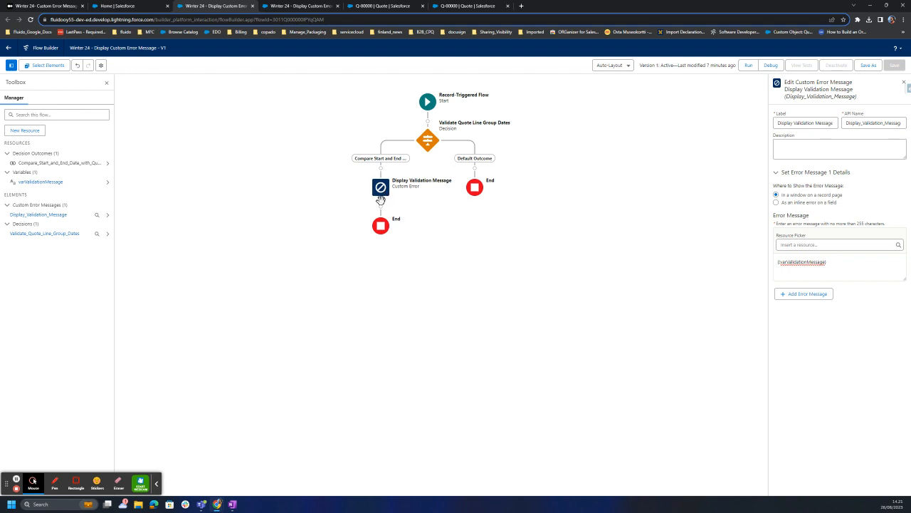
left_click(381, 206)
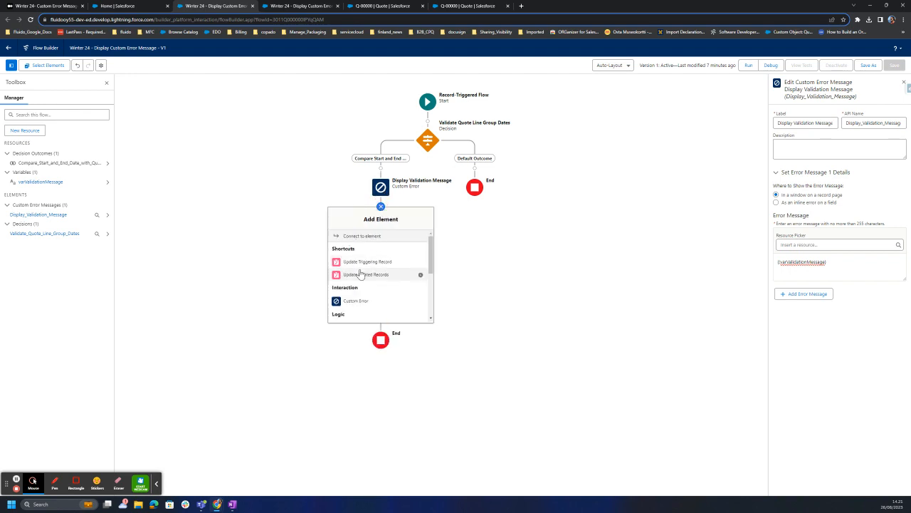
left_click_drag(430, 248, 431, 284)
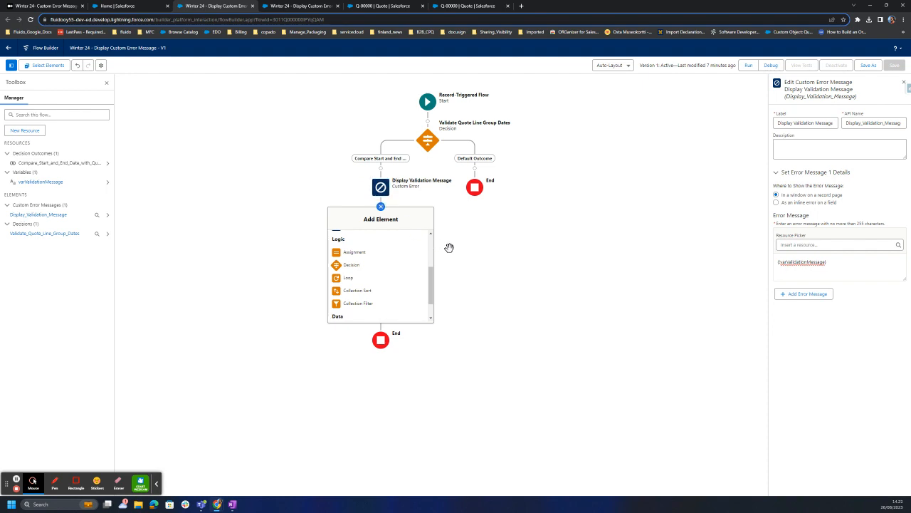
scroll(431, 276, "up", 4)
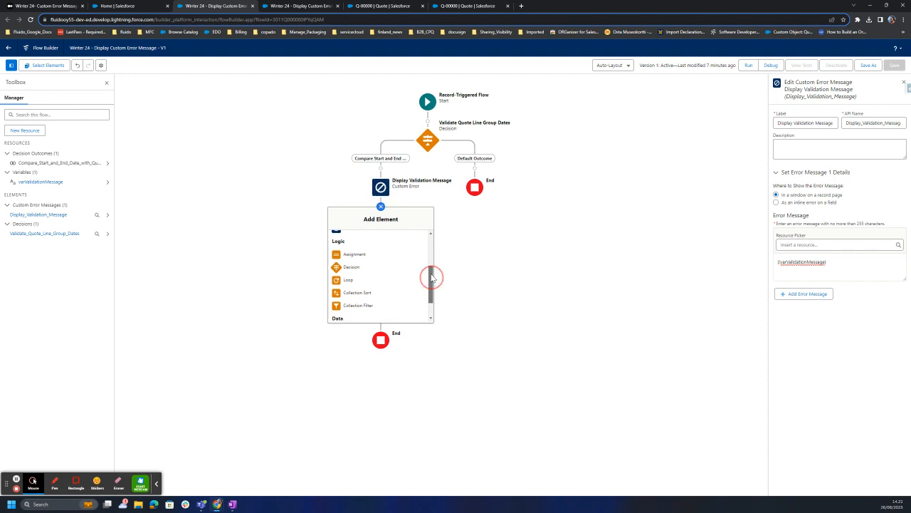
left_click(448, 252)
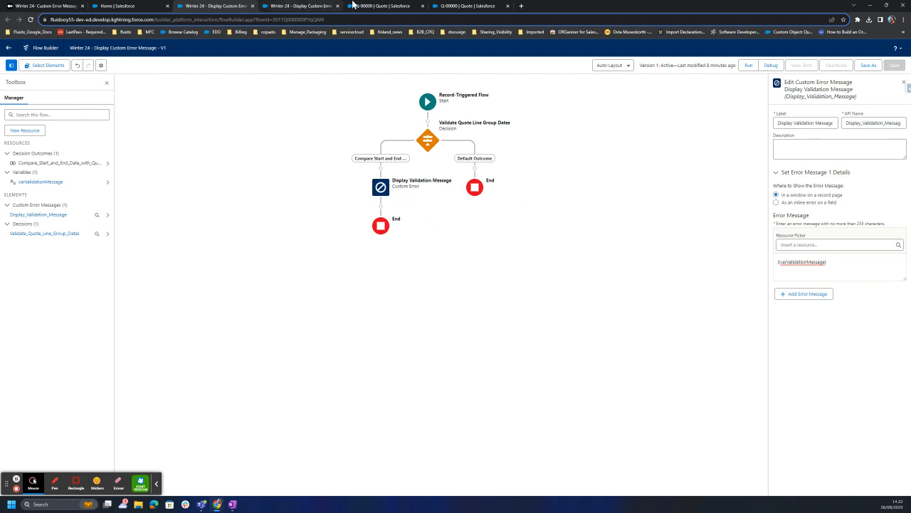
Switch to the quote record and open its quote lines for editing
left_click(384, 6)
left_click_drag(385, 6, 285, 4)
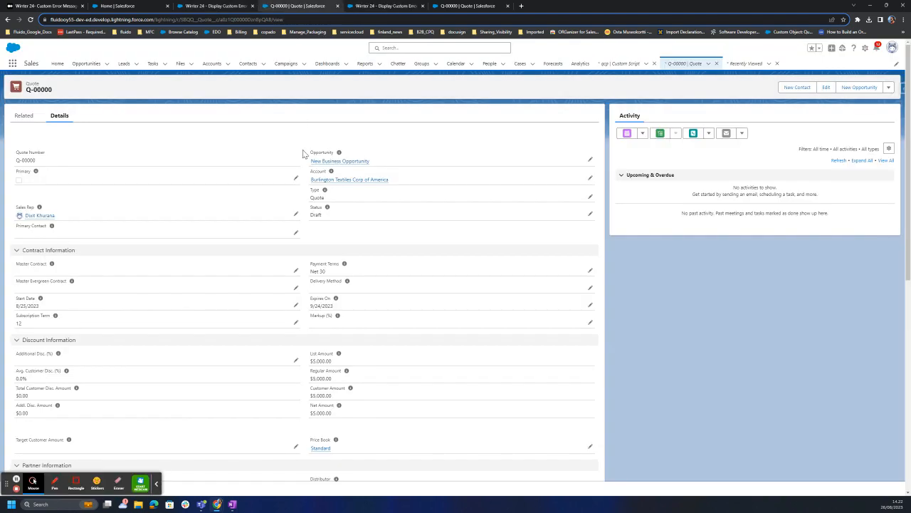
left_click(889, 87)
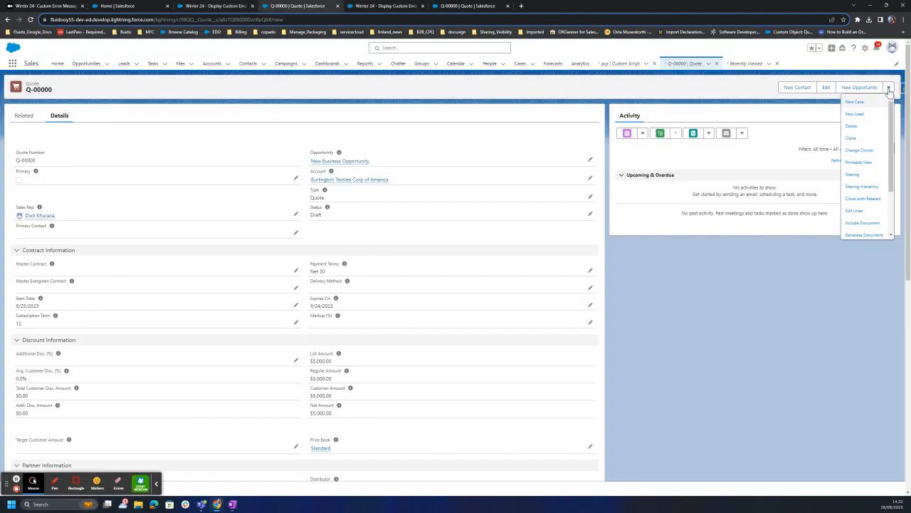
left_click(869, 212)
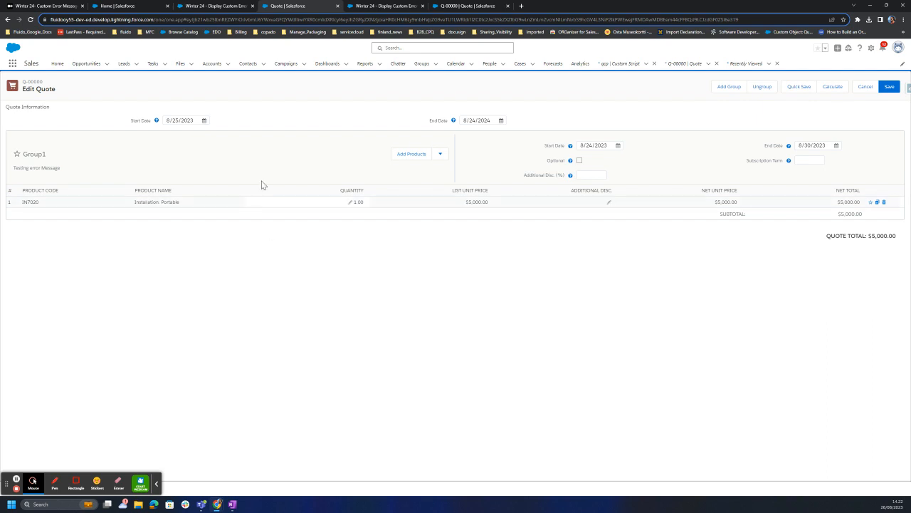
Check the quote's start date and end date in the quote information
left_click_drag(167, 121, 186, 123)
double_click(174, 121)
left_click_drag(464, 120, 494, 120)
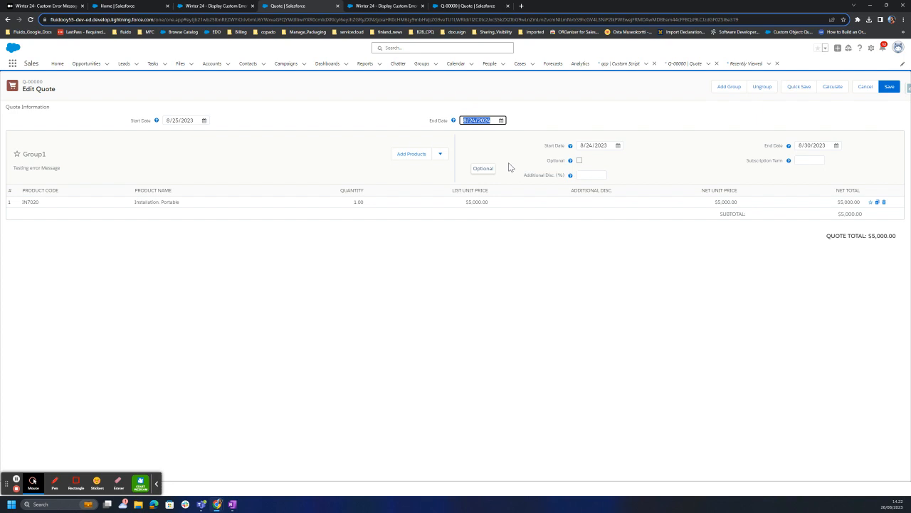
Compare Group1's start date with the quote's start date, try a quick save with these dates, and check the response
left_click_drag(586, 145, 608, 145)
left_click_drag(172, 120, 185, 121)
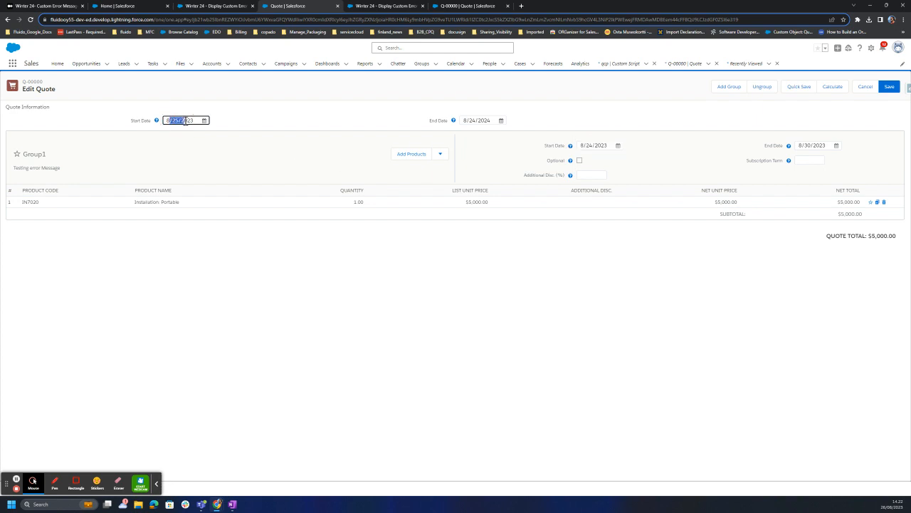
left_click(807, 86)
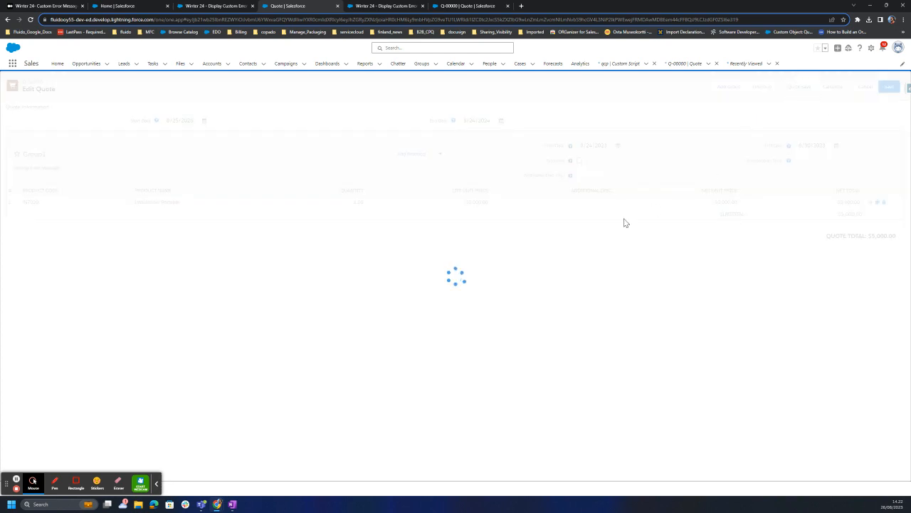
left_click_drag(370, 82, 529, 83)
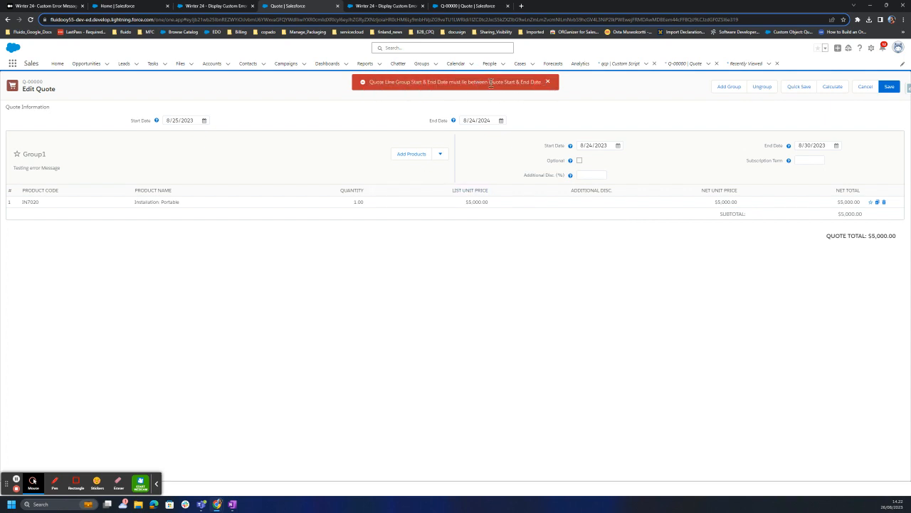
Set Group1's start date to 8/26/2023 and save the quote
left_click(618, 146)
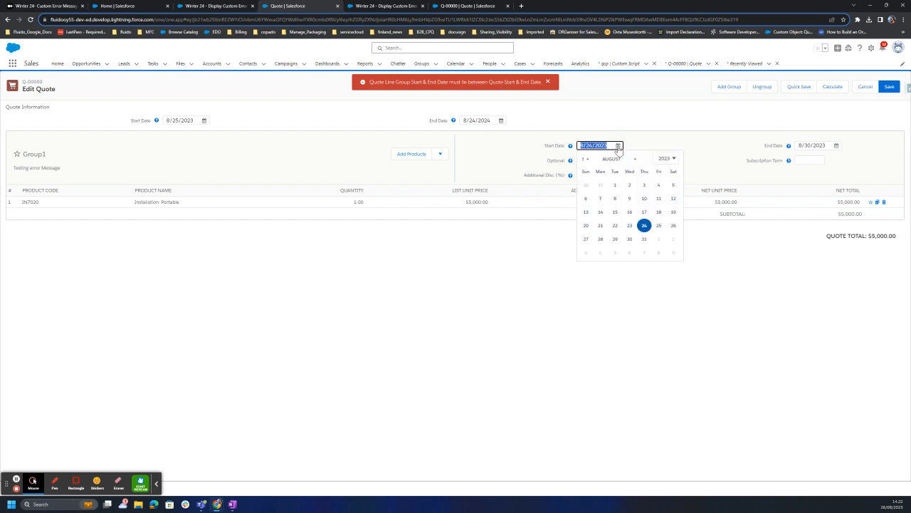
left_click(674, 225)
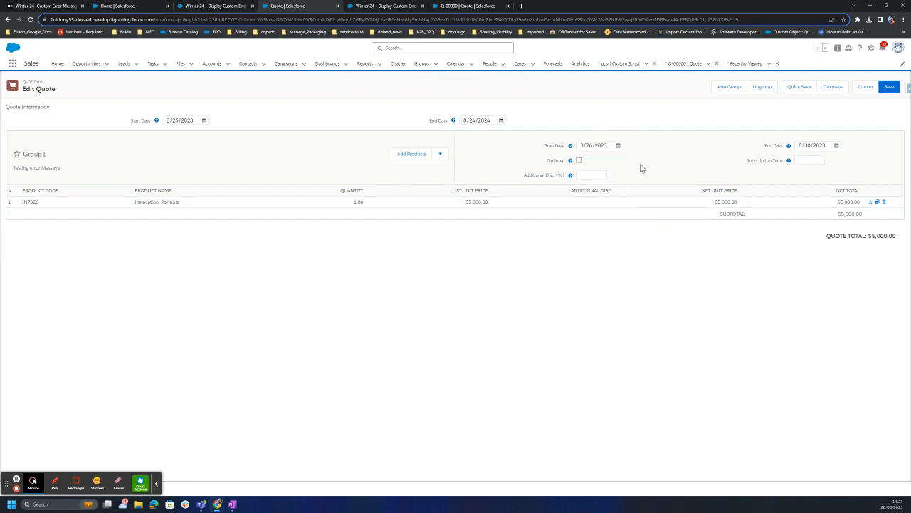
left_click(794, 89)
left_click(890, 88)
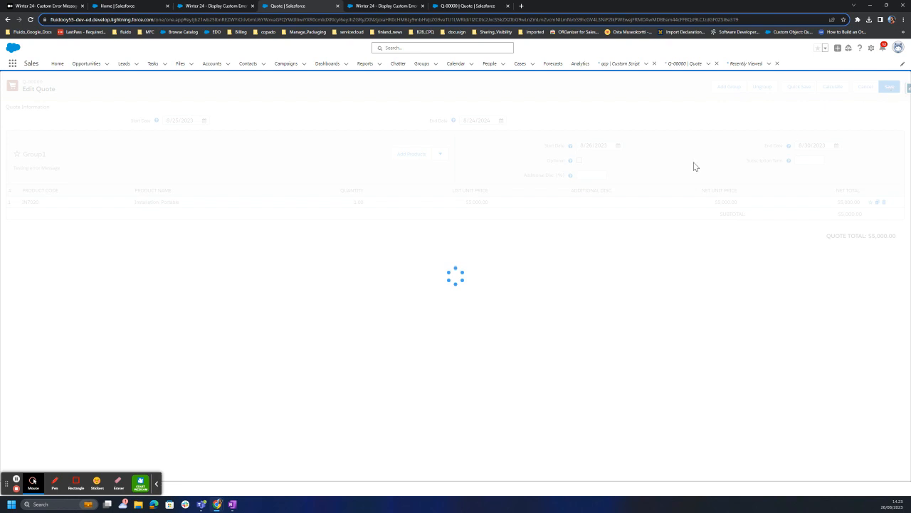